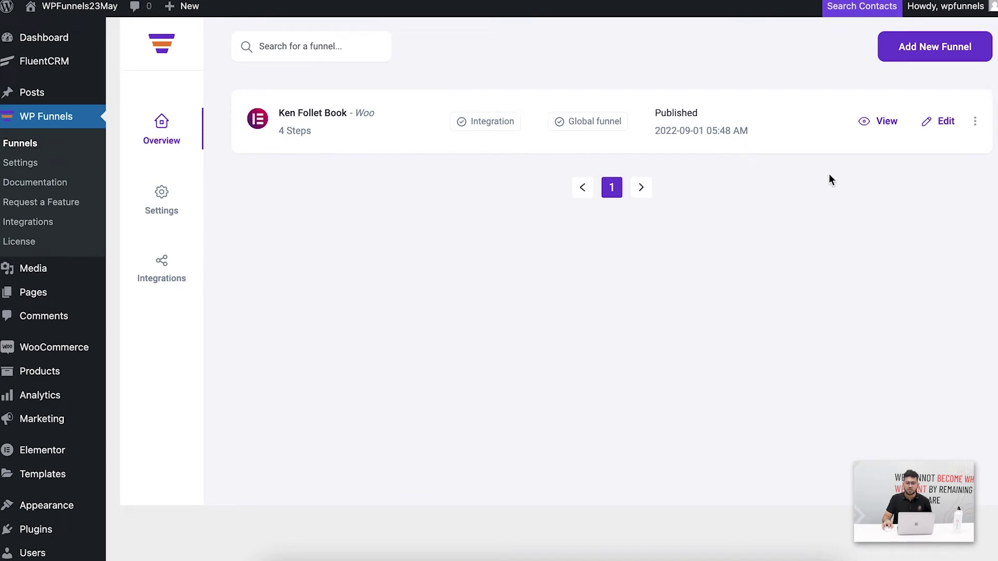
- Open the Ken Follet Book funnel from the Funnels list for editing
{"action": "left_click", "coordinate": [931, 125]}
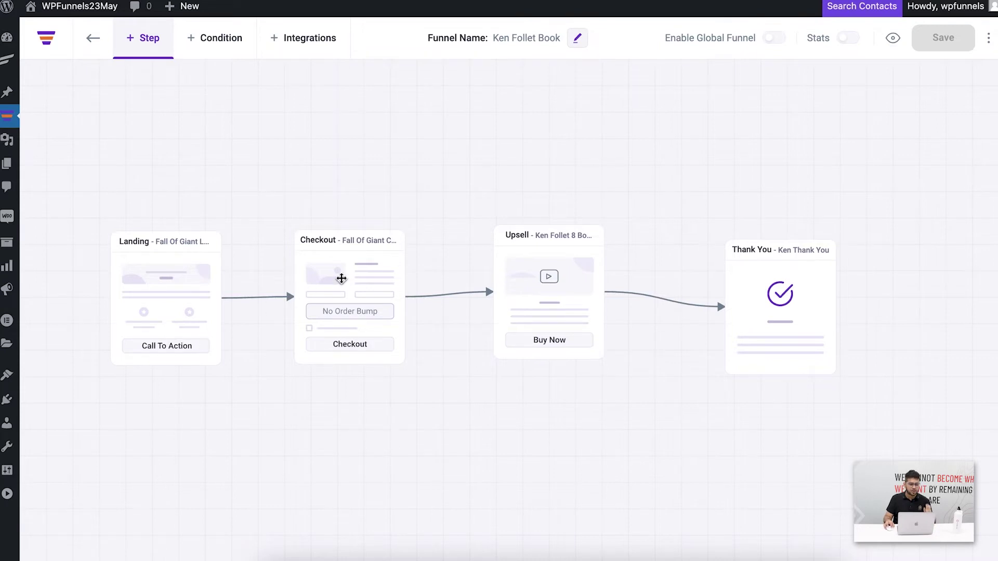
- Select the funnel's Checkout step and preview its checkout page
{"action": "left_click", "coordinate": [339, 284]}
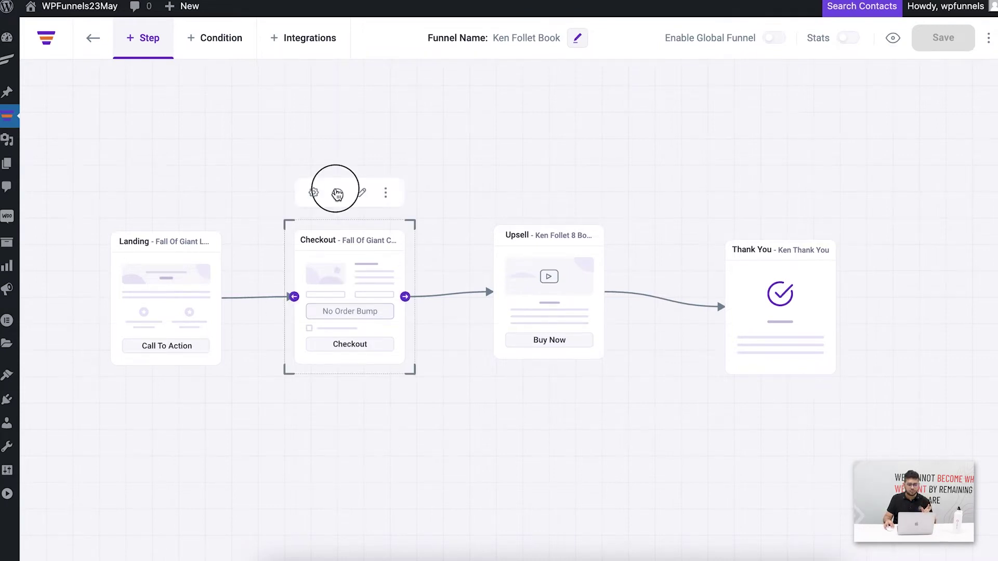
{"action": "left_click", "coordinate": [338, 194]}
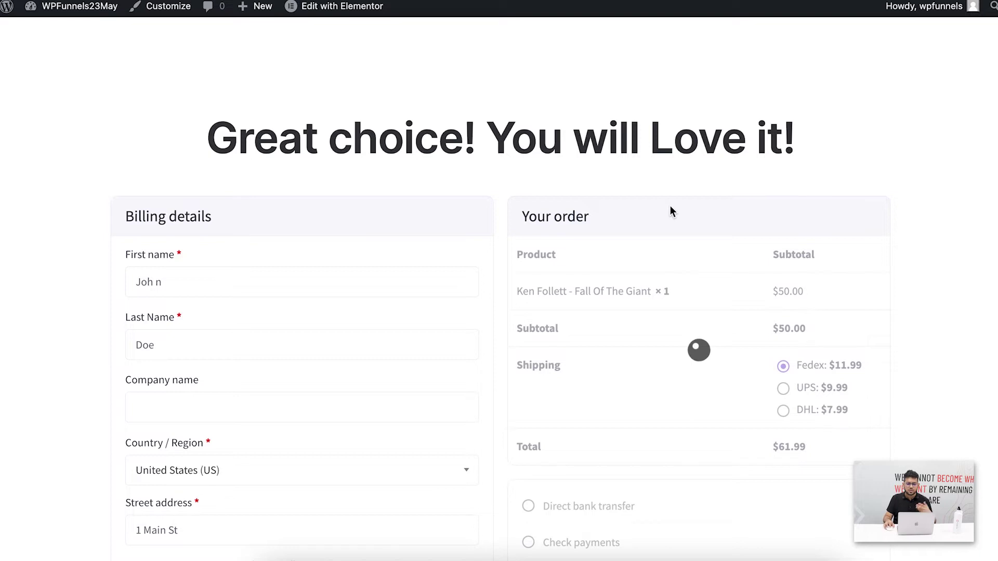
- Scroll through the checkout preview to review the billing details and the $61.99 order summary
{"action": "scroll", "coordinate": [668, 208], "scroll_direction": "down", "scroll_amount": 6}
{"action": "scroll", "coordinate": [661, 215], "scroll_direction": "up", "scroll_amount": 8}
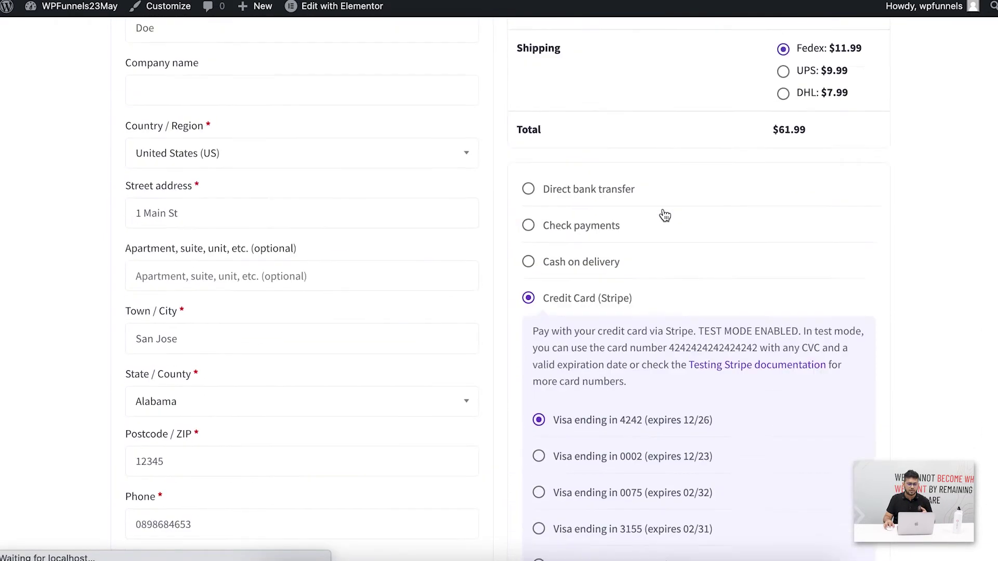
{"action": "scroll", "coordinate": [891, 407], "scroll_direction": "down", "scroll_amount": 5}
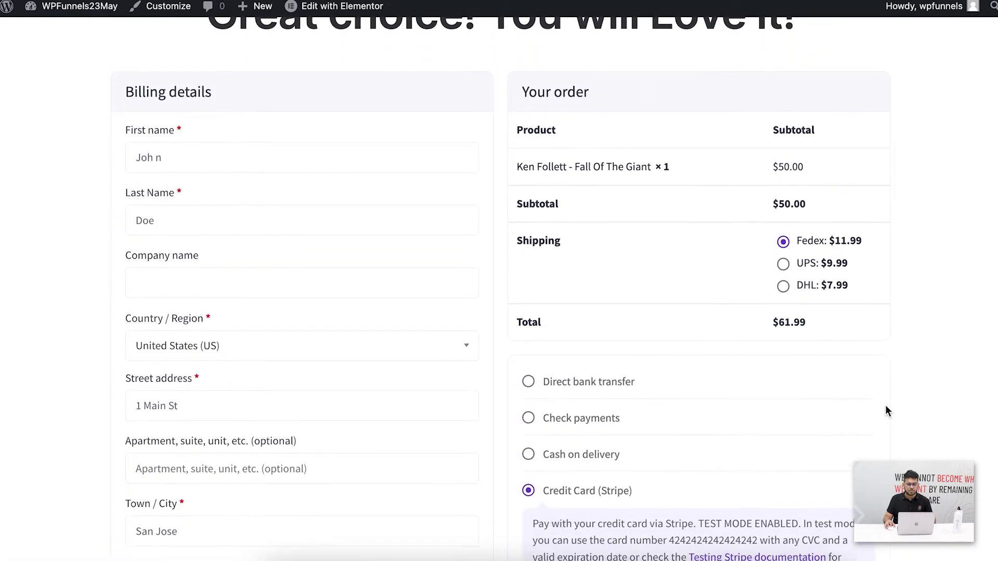
{"action": "scroll", "coordinate": [326, 246], "scroll_direction": "down", "scroll_amount": 8}
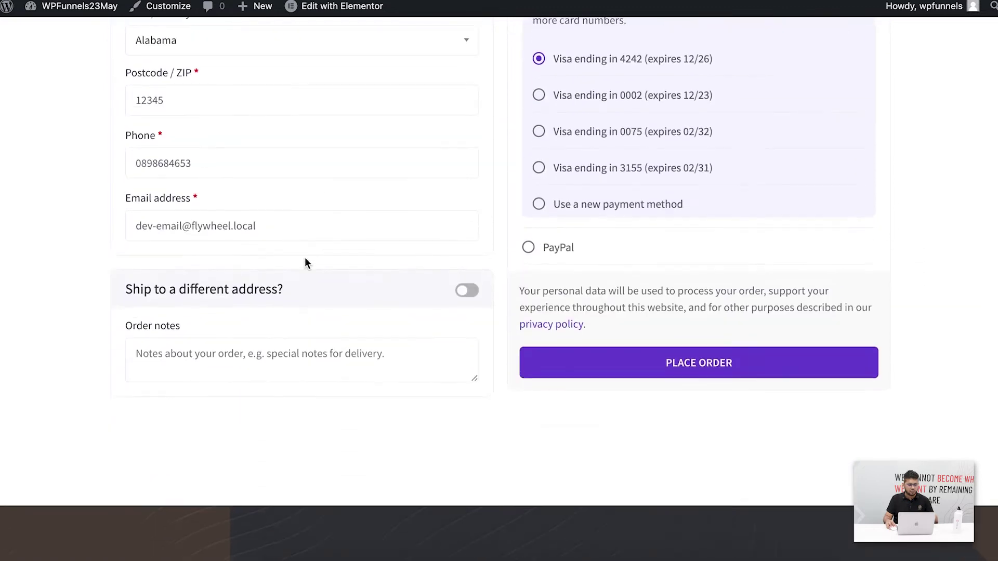
{"action": "scroll", "coordinate": [364, 319], "scroll_direction": "up", "scroll_amount": 13}
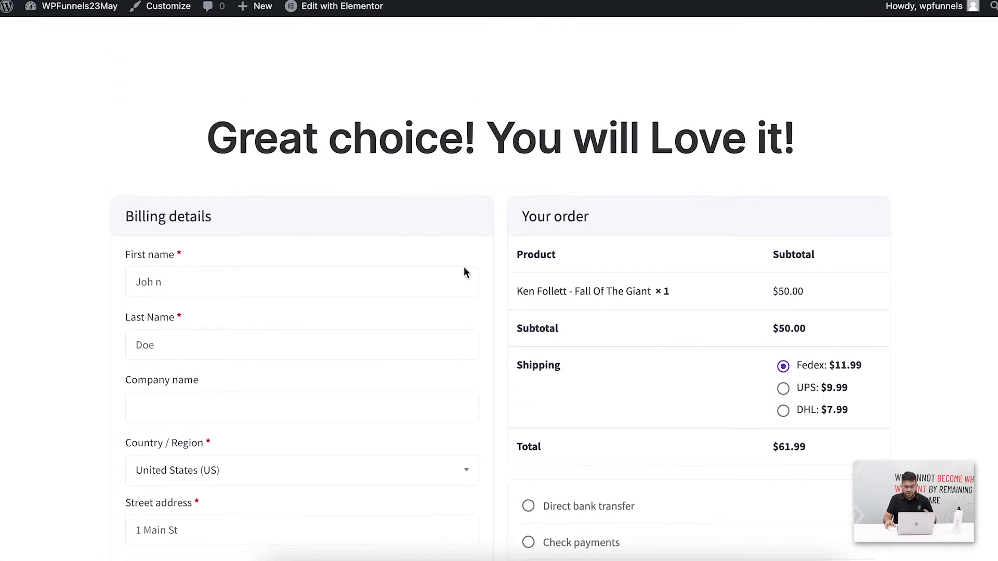
{"action": "scroll", "coordinate": [686, 286], "scroll_direction": "down", "scroll_amount": 5}
{"action": "scroll", "coordinate": [287, 213], "scroll_direction": "up", "scroll_amount": 5}
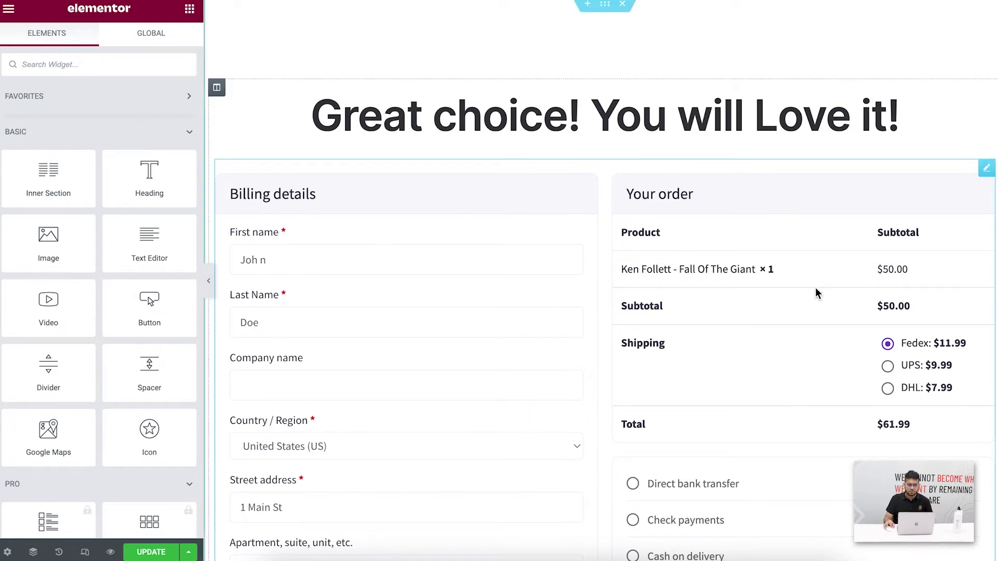
- Set the checkout widget's Select Layout to Express Checkout and save the page
{"action": "left_click", "coordinate": [986, 170]}
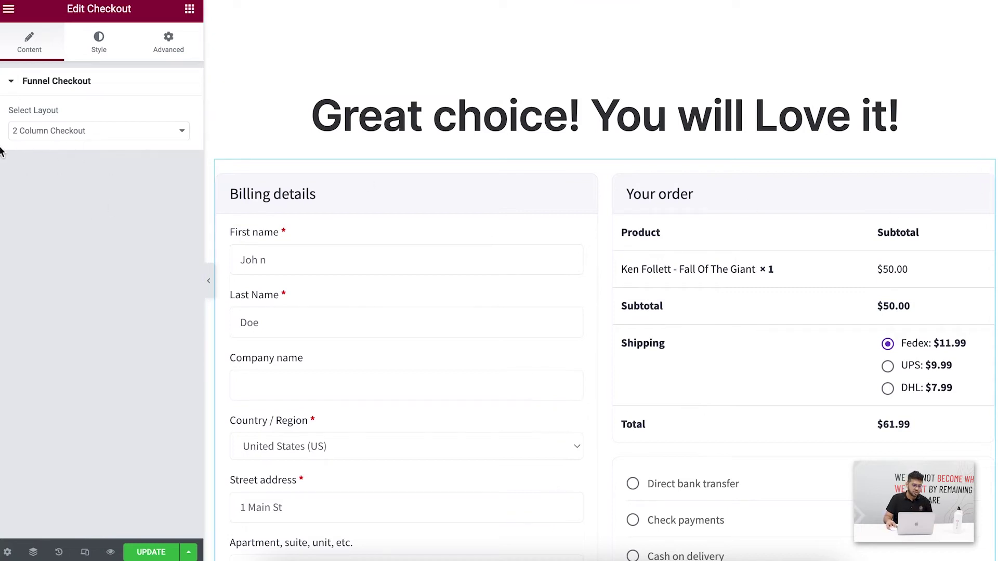
{"action": "left_click", "coordinate": [160, 131]}
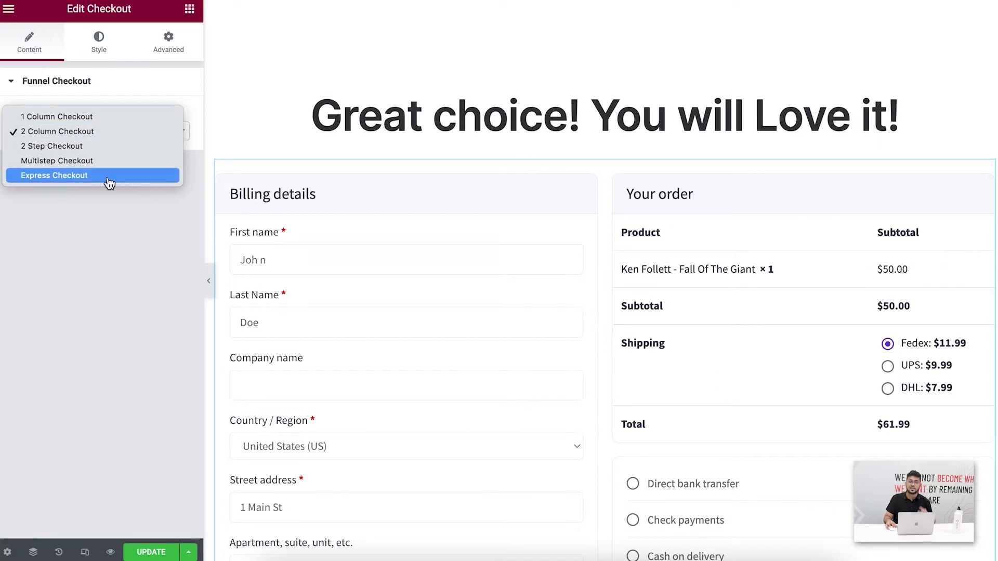
{"action": "left_click", "coordinate": [76, 177]}
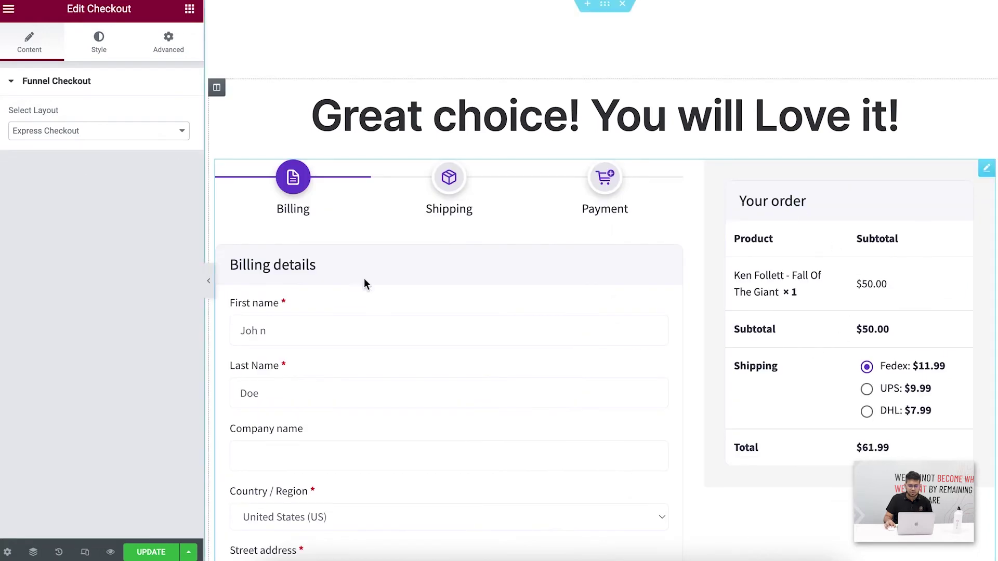
{"action": "scroll", "coordinate": [791, 319], "scroll_direction": "down", "scroll_amount": 6}
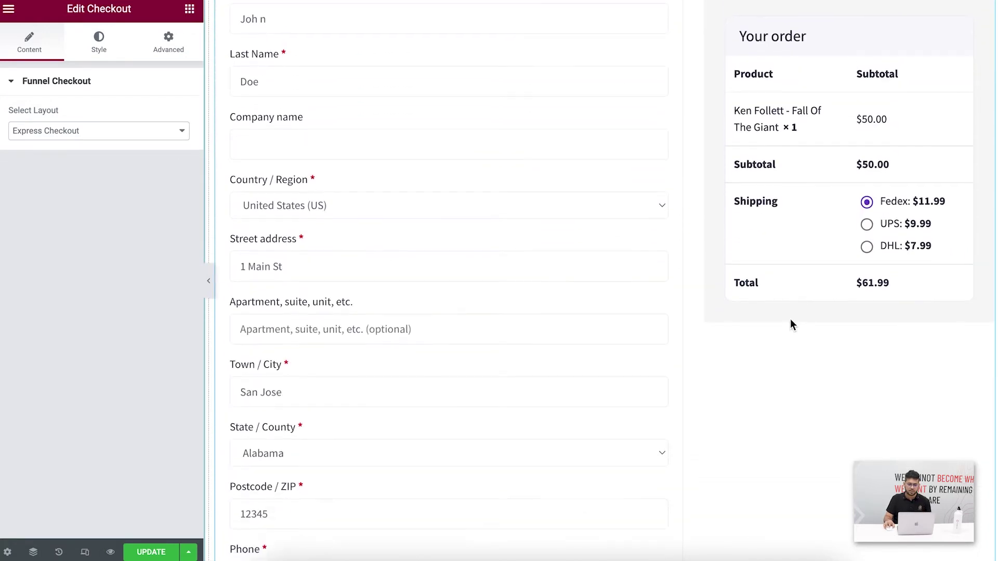
{"action": "scroll", "coordinate": [791, 319], "scroll_direction": "up", "scroll_amount": 6}
{"action": "left_click", "coordinate": [146, 552]}
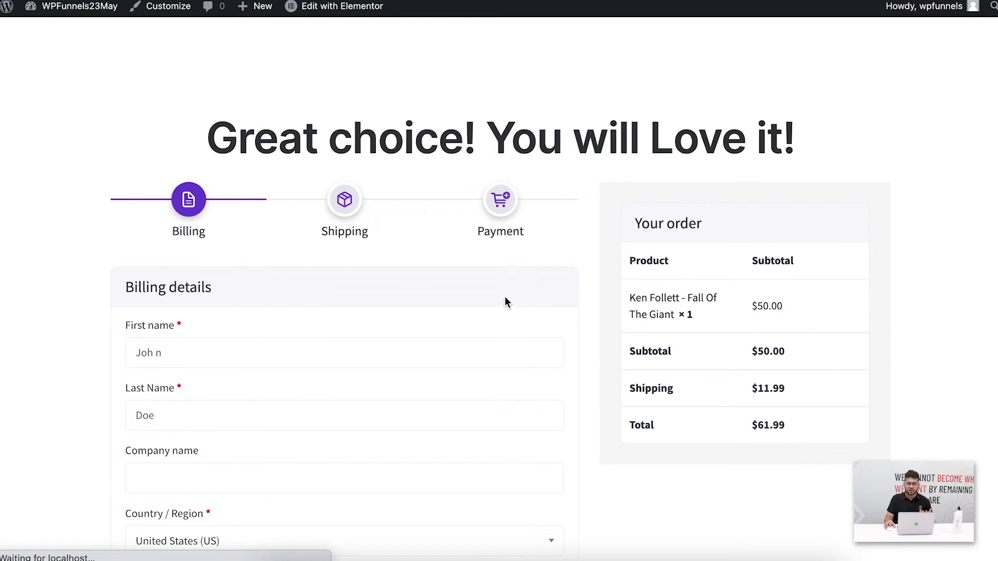
- Scroll through the live checkout's Billing step beside the order summary
{"action": "scroll", "coordinate": [555, 283], "scroll_direction": "down", "scroll_amount": 8}
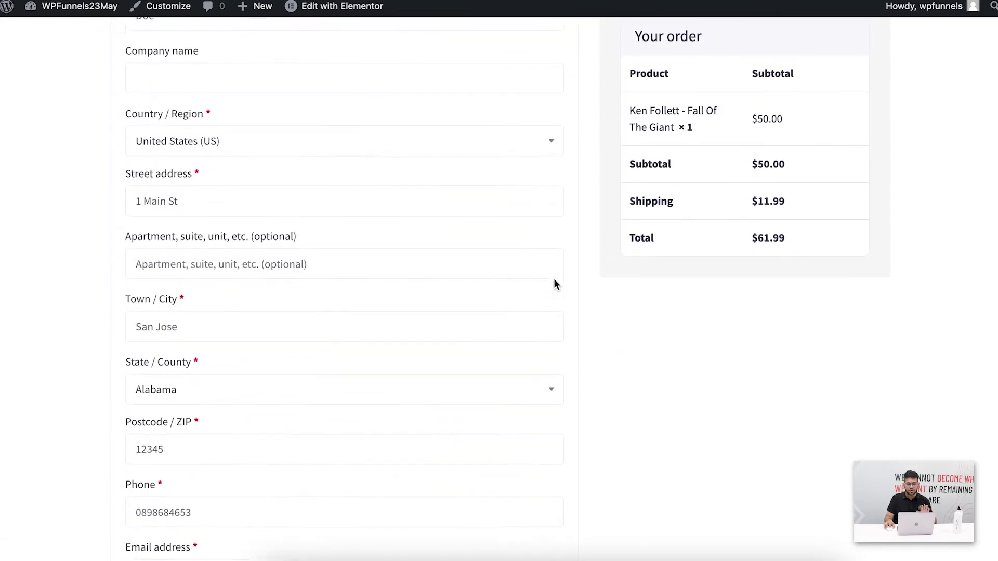
{"action": "scroll", "coordinate": [553, 279], "scroll_direction": "down", "scroll_amount": 9}
{"action": "scroll", "coordinate": [553, 279], "scroll_direction": "up", "scroll_amount": 3}
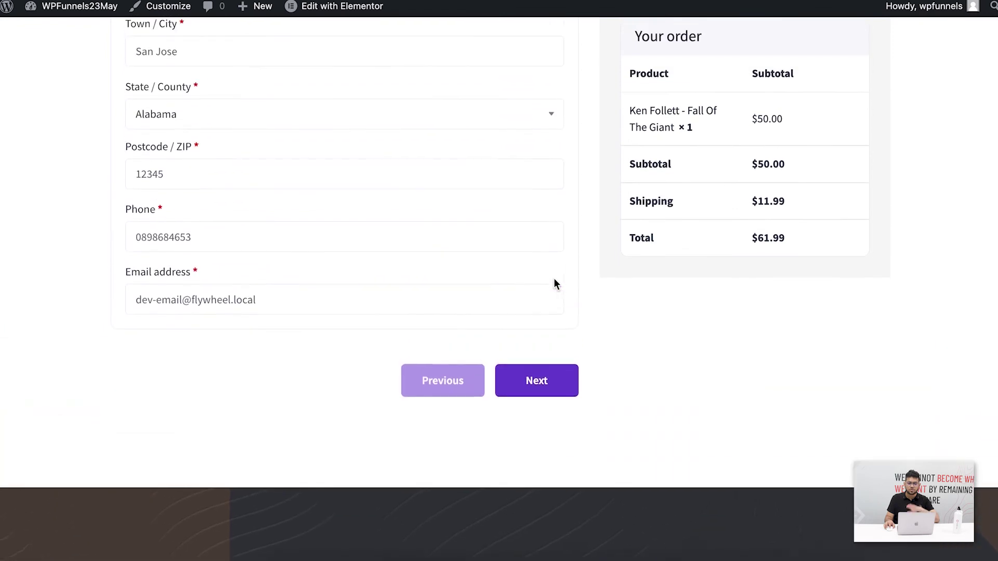
{"action": "scroll", "coordinate": [554, 278], "scroll_direction": "up", "scroll_amount": 13}
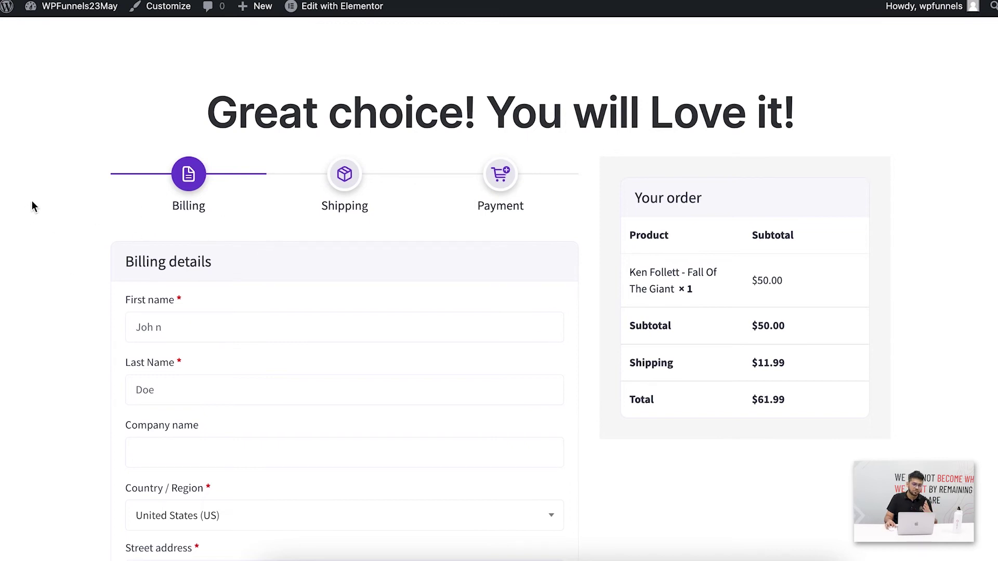
{"action": "scroll", "coordinate": [192, 196], "scroll_direction": "down", "scroll_amount": 7}
{"action": "scroll", "coordinate": [190, 194], "scroll_direction": "down", "scroll_amount": 7}
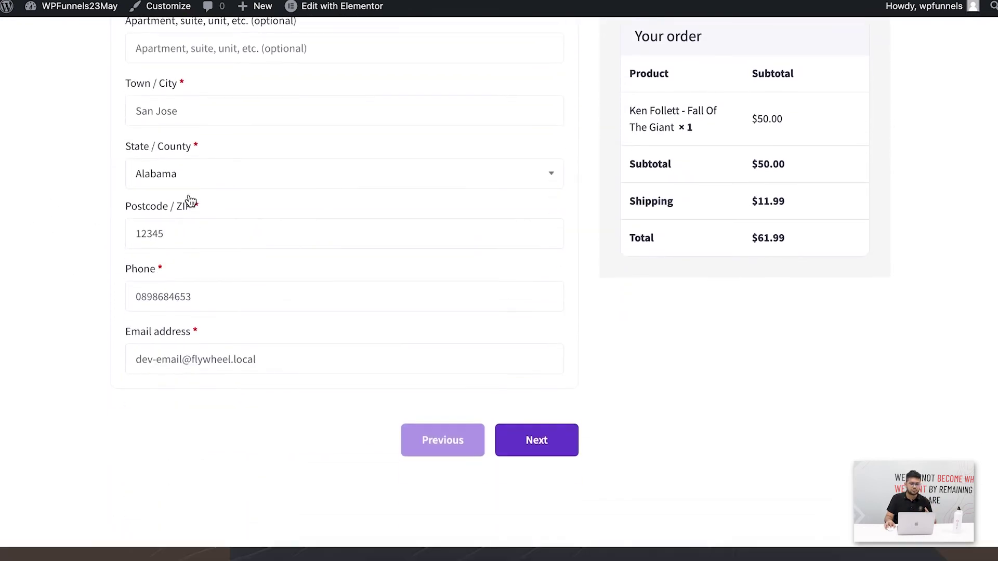
{"action": "scroll", "coordinate": [189, 195], "scroll_direction": "up", "scroll_amount": 8}
{"action": "scroll", "coordinate": [192, 198], "scroll_direction": "up", "scroll_amount": 7}
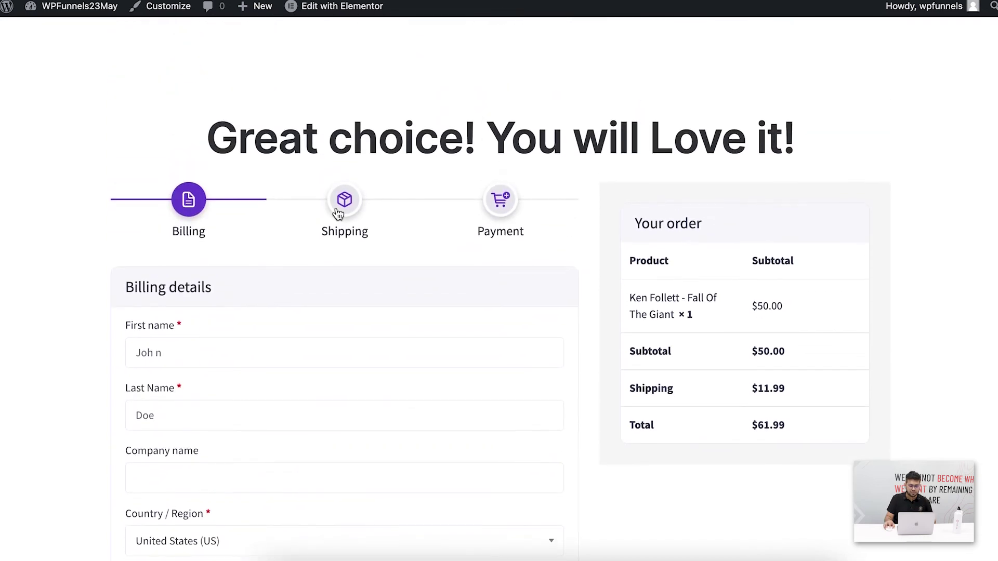
{"action": "scroll", "coordinate": [337, 214], "scroll_direction": "down", "scroll_amount": 10}
- Go to the Shipping step, try UPS at $9.99, keep Fedex at $11.99, then continue to Payment
{"action": "left_click", "coordinate": [528, 90]}
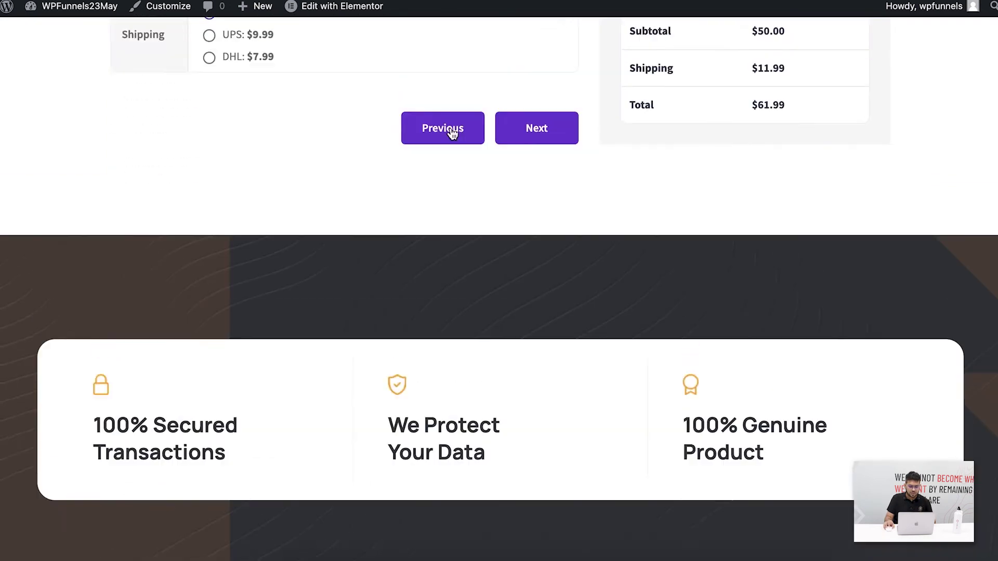
{"action": "scroll", "coordinate": [451, 145], "scroll_direction": "up", "scroll_amount": 6}
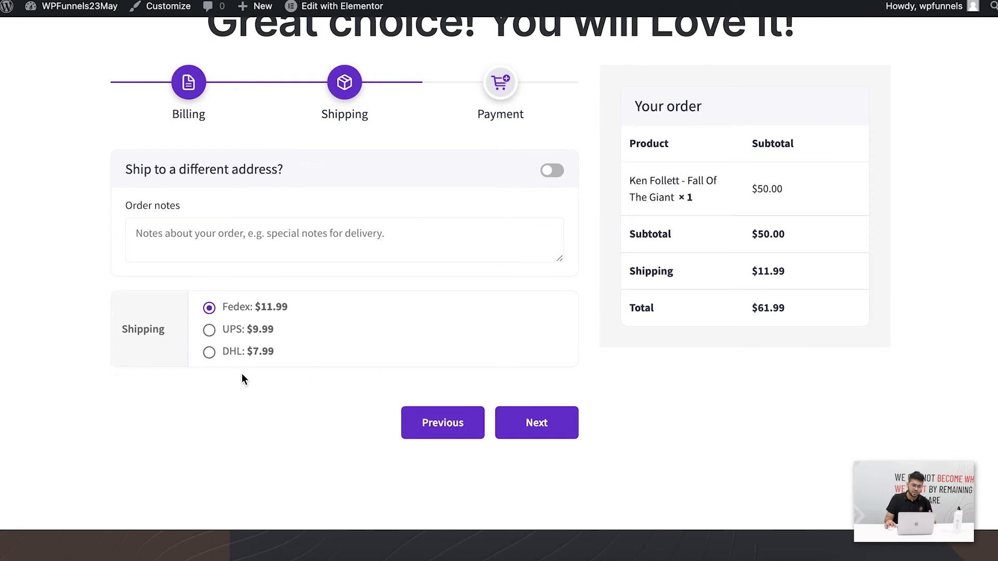
{"action": "left_click", "coordinate": [209, 330]}
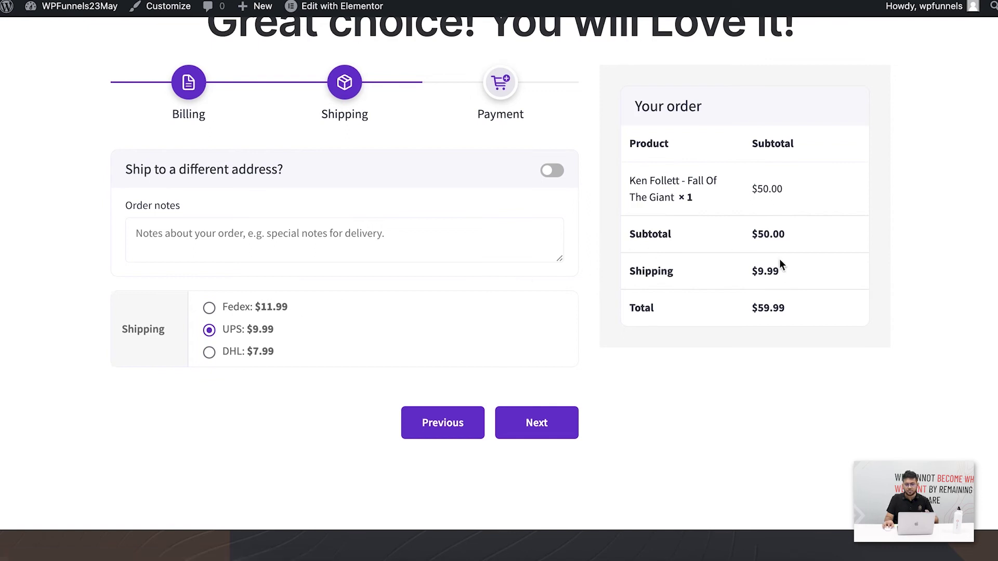
{"action": "left_click", "coordinate": [208, 308]}
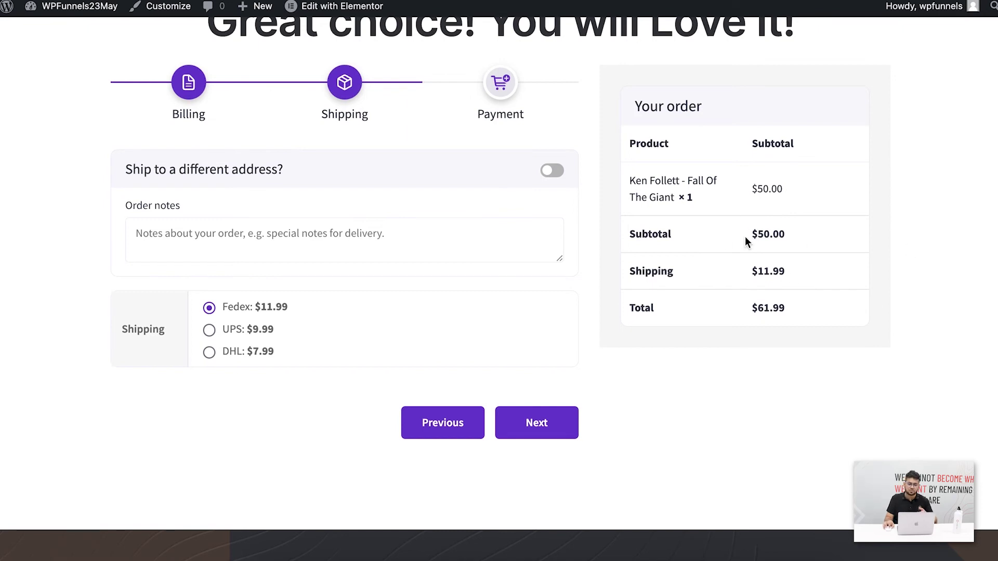
{"action": "left_click", "coordinate": [575, 421]}
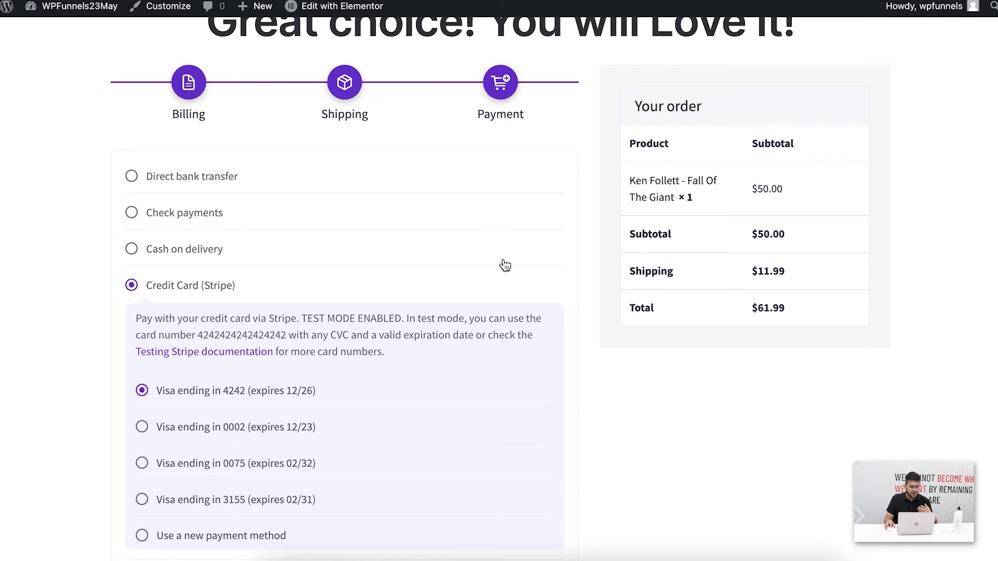
- Scroll through the Payment step's Stripe cards, PayPal option and Place Order button
{"action": "scroll", "coordinate": [339, 240], "scroll_direction": "down", "scroll_amount": 7}
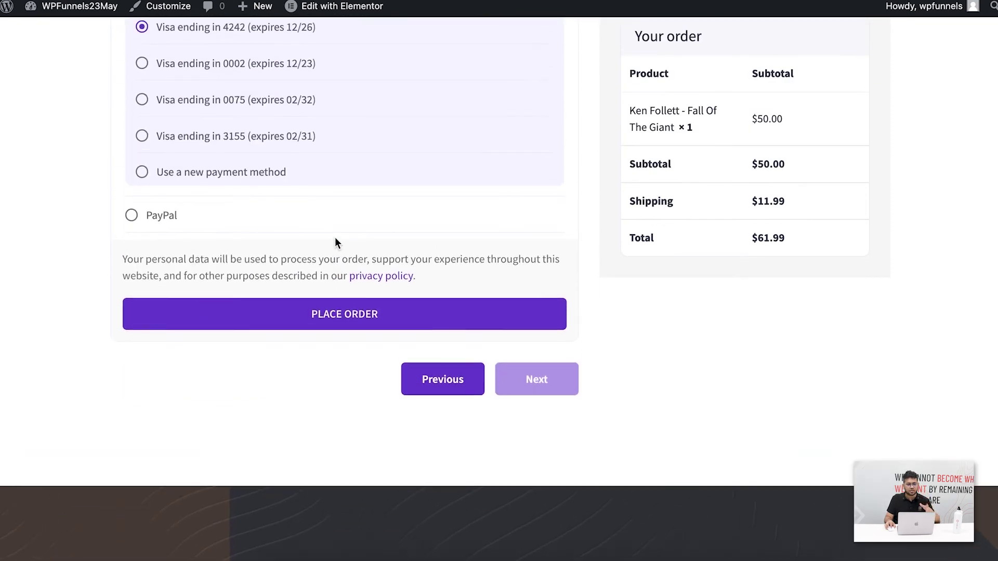
{"action": "scroll", "coordinate": [335, 242], "scroll_direction": "up", "scroll_amount": 8}
{"action": "scroll", "coordinate": [390, 269], "scroll_direction": "down", "scroll_amount": 3}
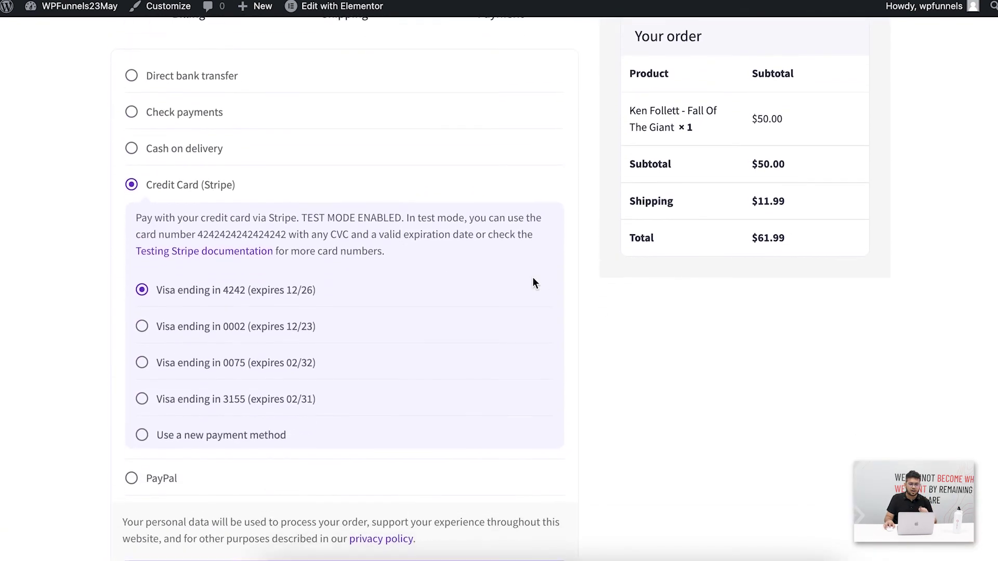
{"action": "scroll", "coordinate": [572, 322], "scroll_direction": "down", "scroll_amount": 4}
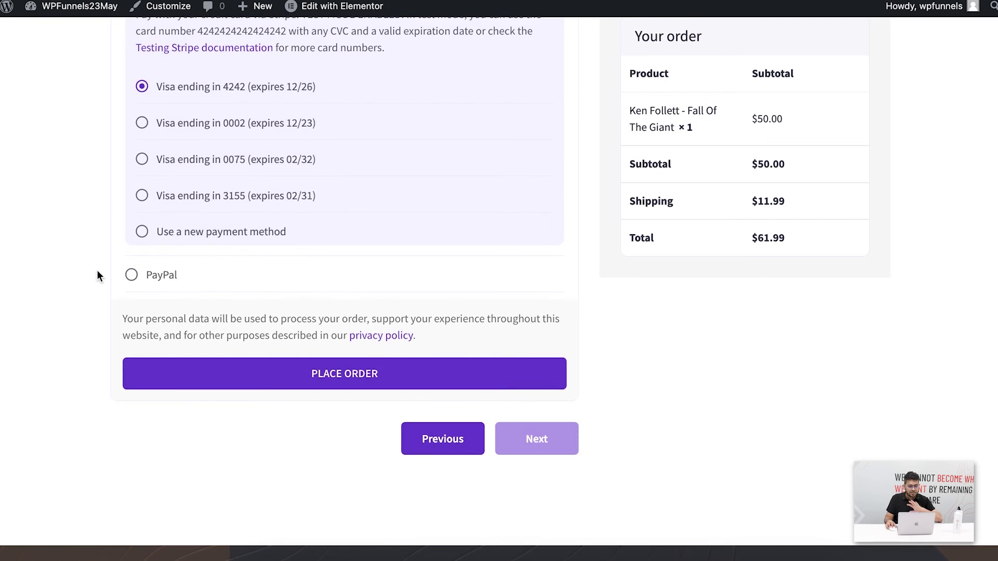
{"action": "scroll", "coordinate": [386, 304], "scroll_direction": "down", "scroll_amount": 3}
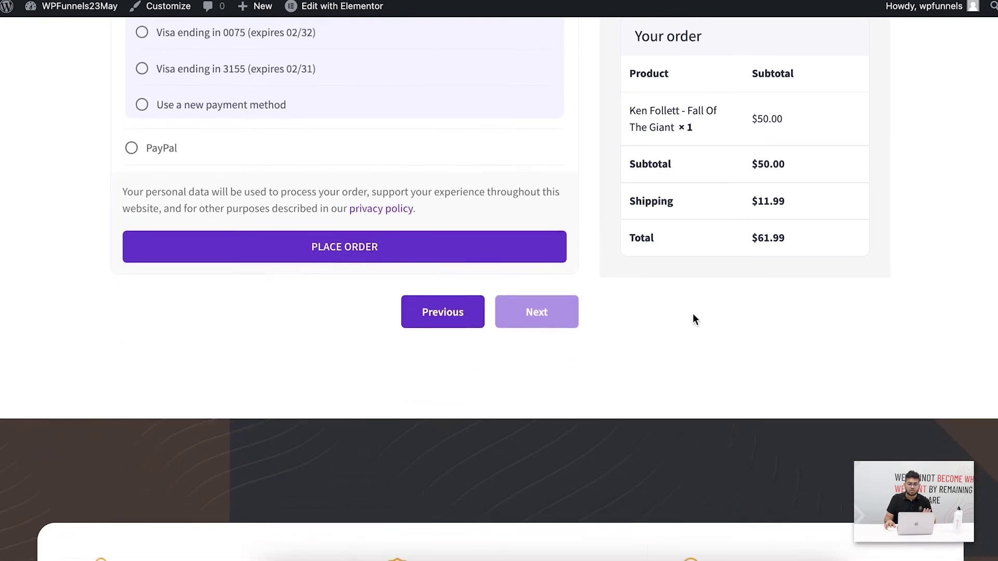
{"action": "scroll", "coordinate": [691, 315], "scroll_direction": "up", "scroll_amount": 5}
{"action": "scroll", "coordinate": [696, 67], "scroll_direction": "up", "scroll_amount": 6}
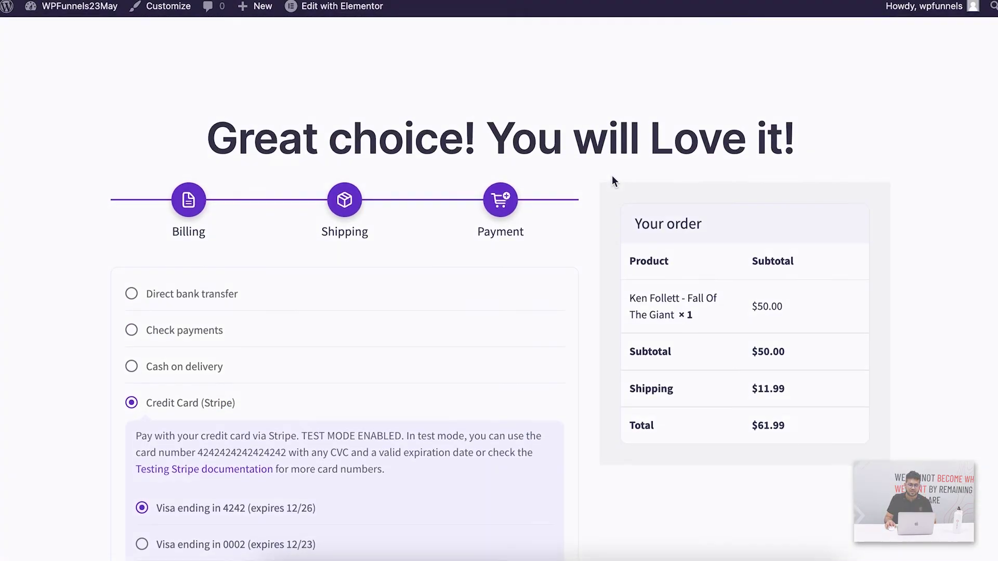